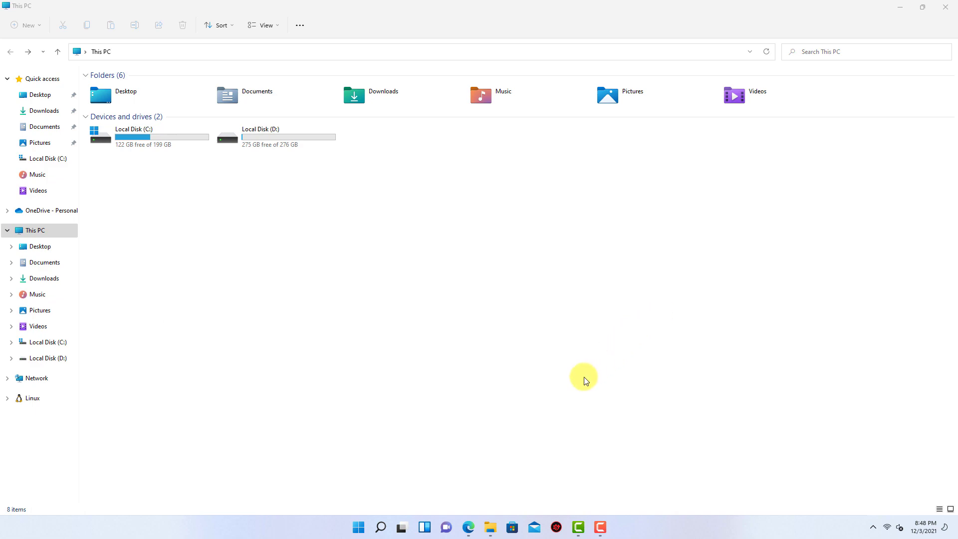
Switch to Edge, view the official WinRAR site from the search results, and return to File Explorer.
{"action": "left_click", "coordinate": [468, 526]}
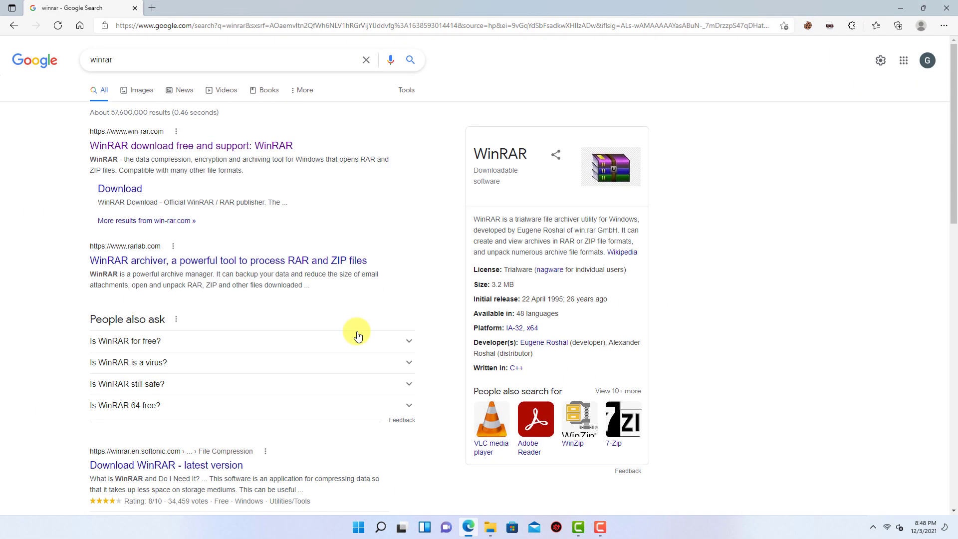
{"action": "left_click", "coordinate": [128, 60]}
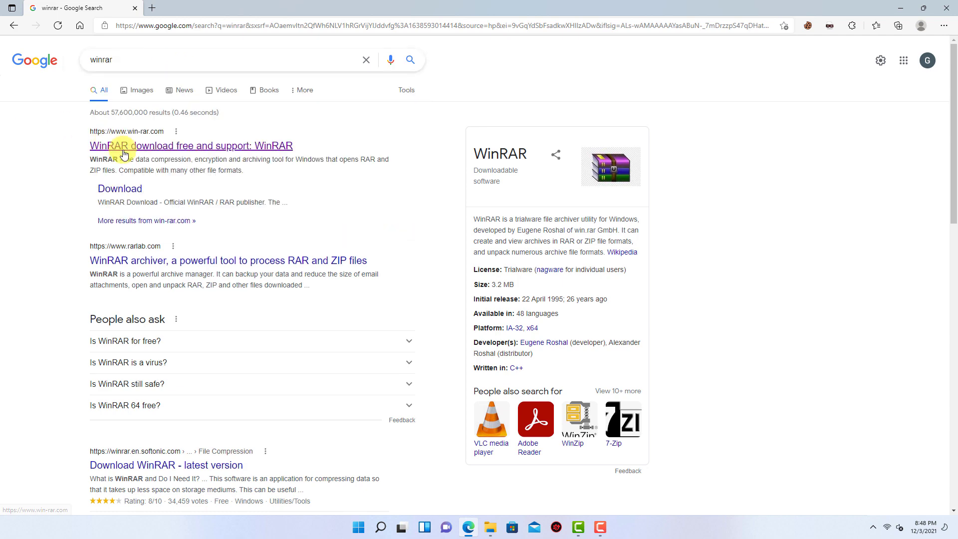
{"action": "left_click", "coordinate": [122, 148]}
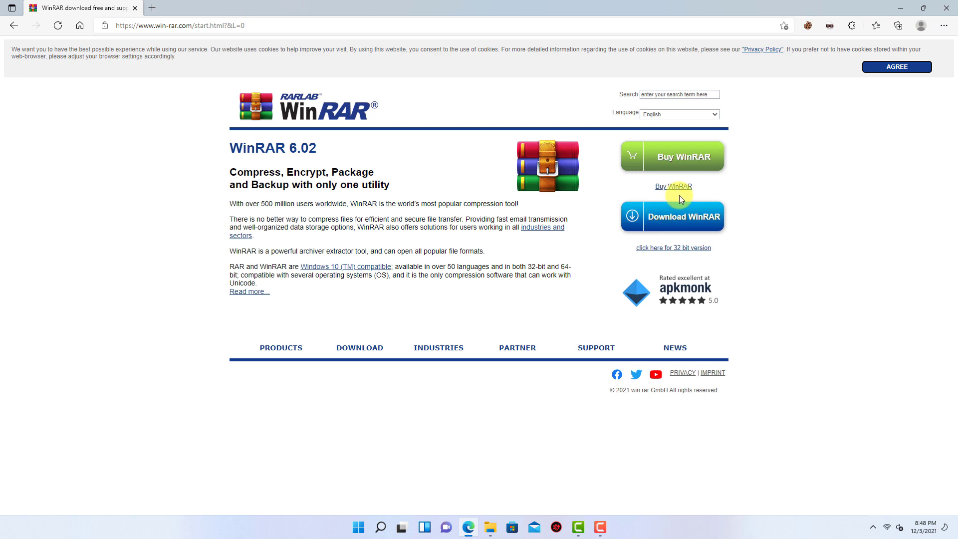
{"action": "left_click", "coordinate": [14, 26]}
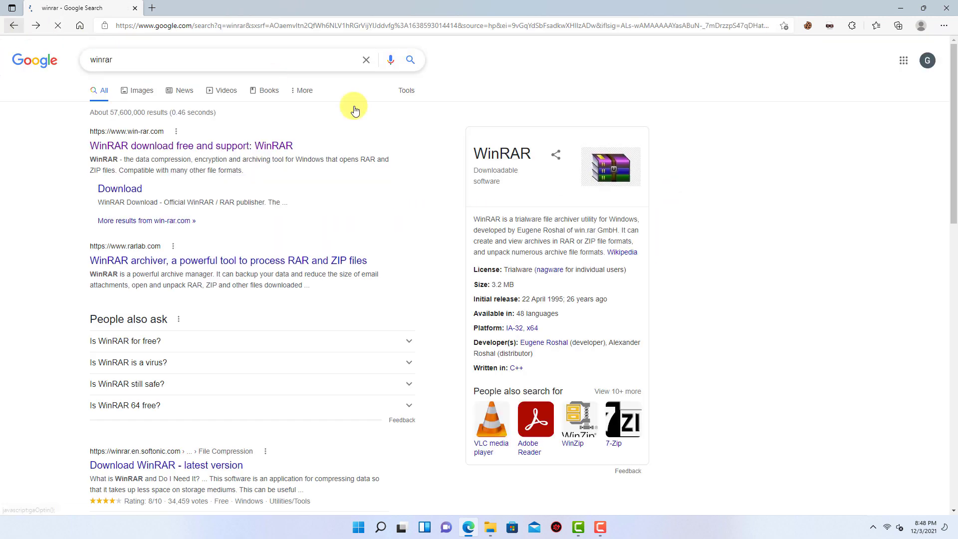
{"action": "left_click", "coordinate": [894, 10]}
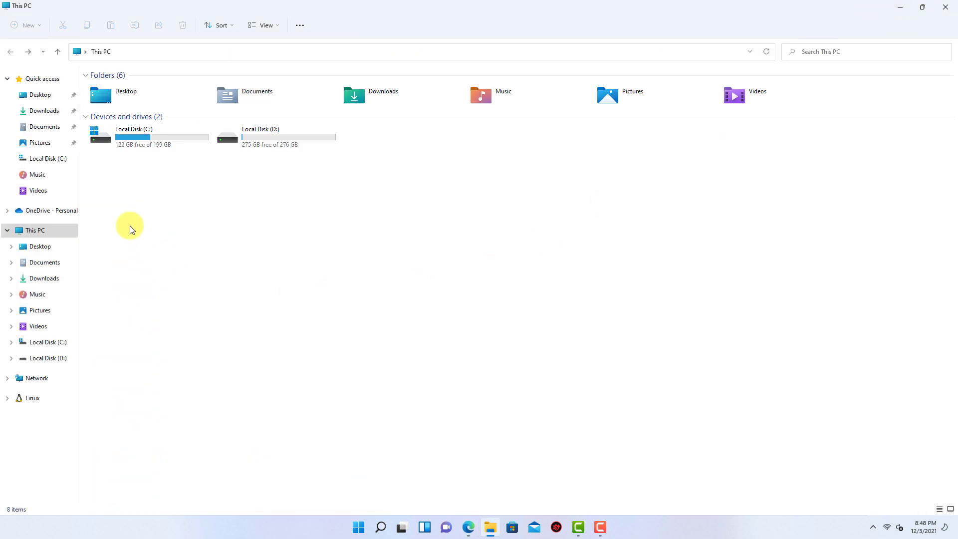
Open Local Disk (C:) and locate the PLAY_STORE_W11.rar archive in its root.
{"action": "double_click", "coordinate": [173, 143]}
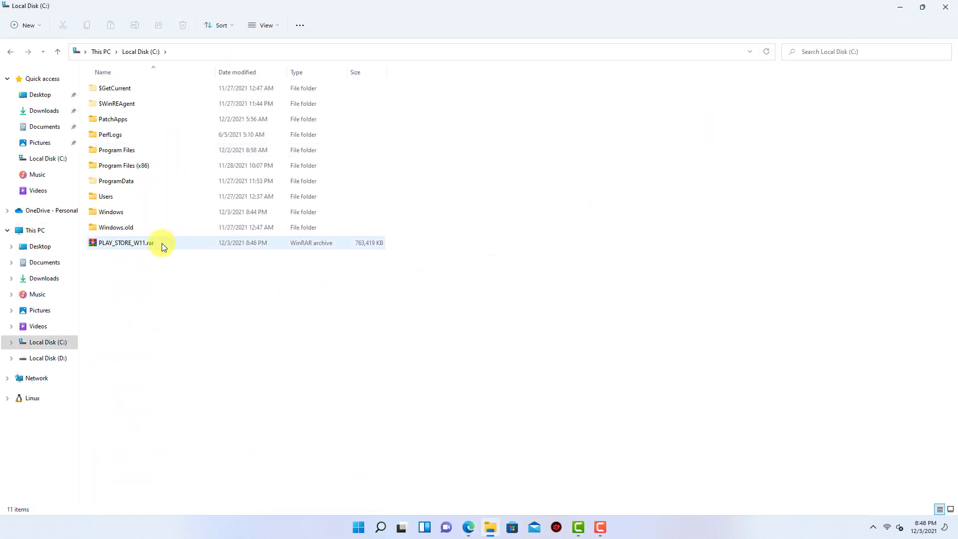
{"action": "left_click", "coordinate": [124, 244]}
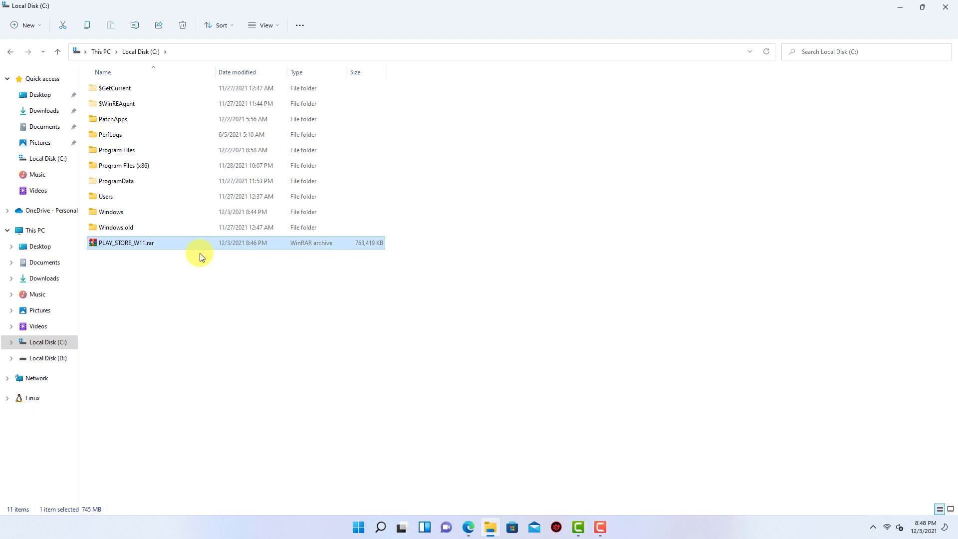
{"action": "left_click", "coordinate": [141, 51]}
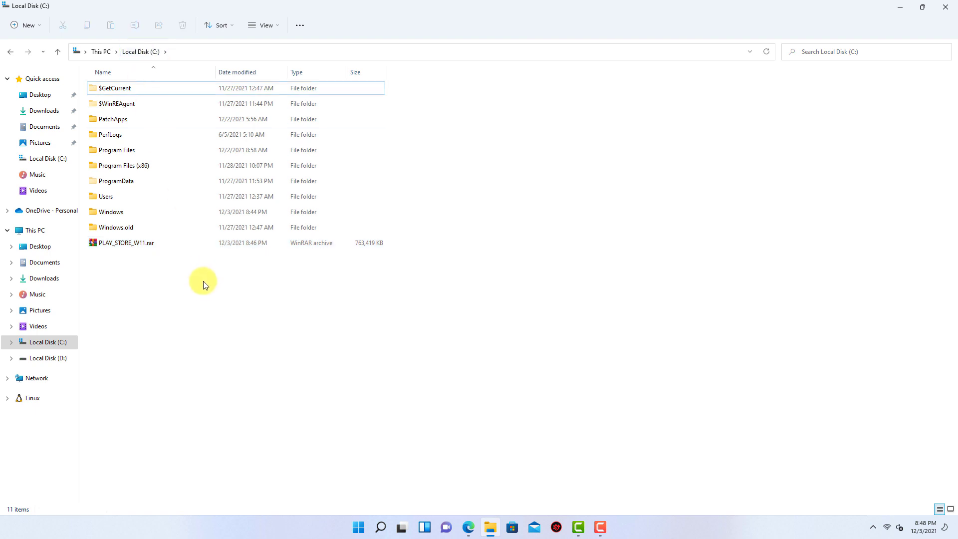
Turn on Developer Mode in the Windows developer settings and accept the confirmation.
{"action": "left_click", "coordinate": [359, 526]}
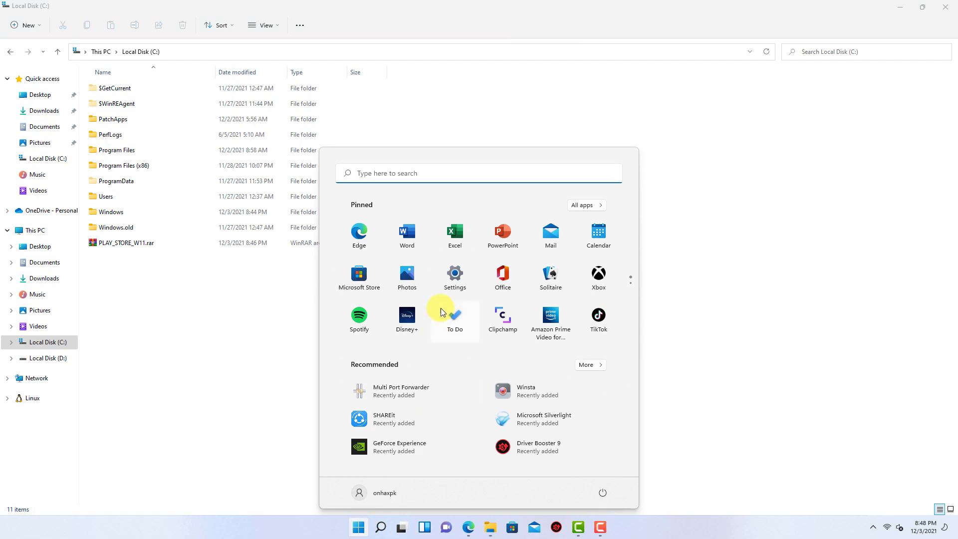
{"action": "left_click", "coordinate": [448, 275]}
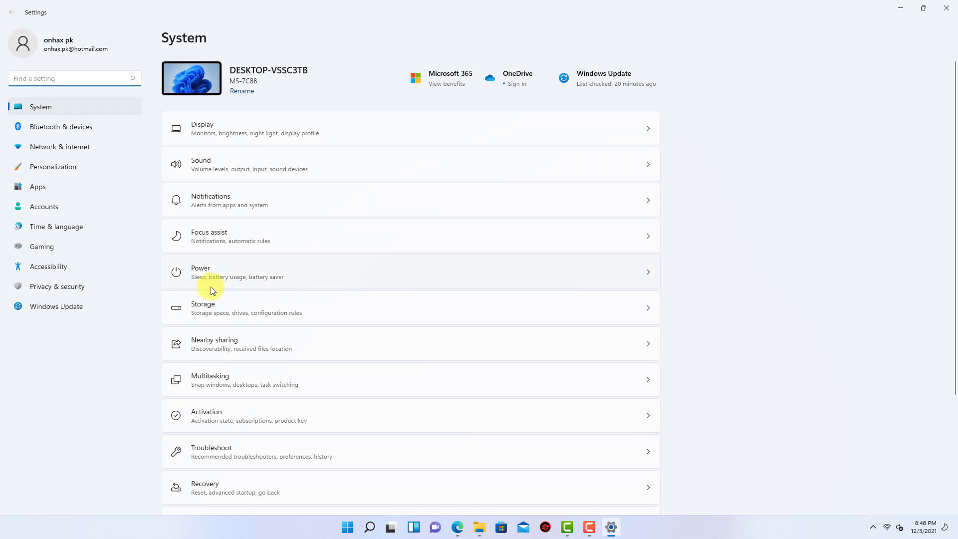
{"action": "left_click", "coordinate": [105, 283]}
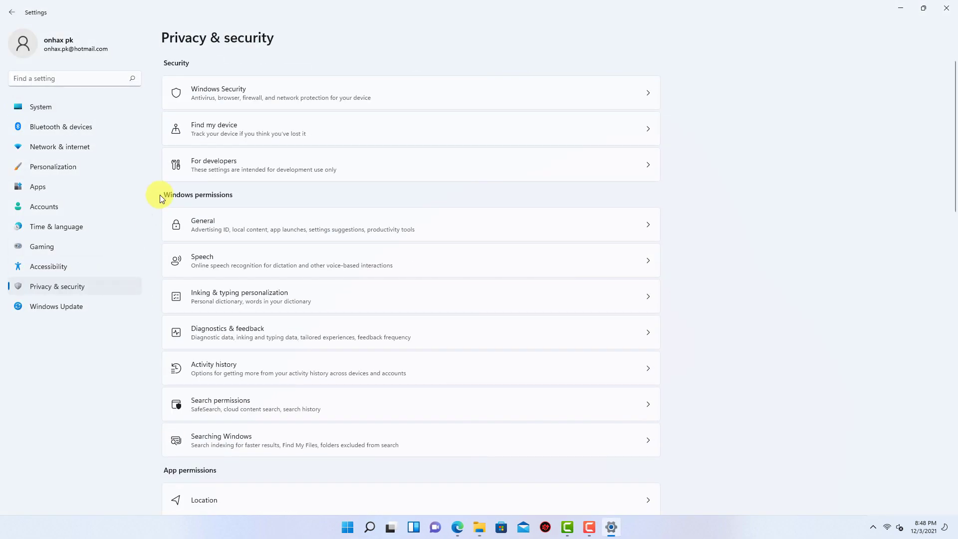
{"action": "left_click", "coordinate": [206, 169]}
{"action": "left_click", "coordinate": [178, 148]}
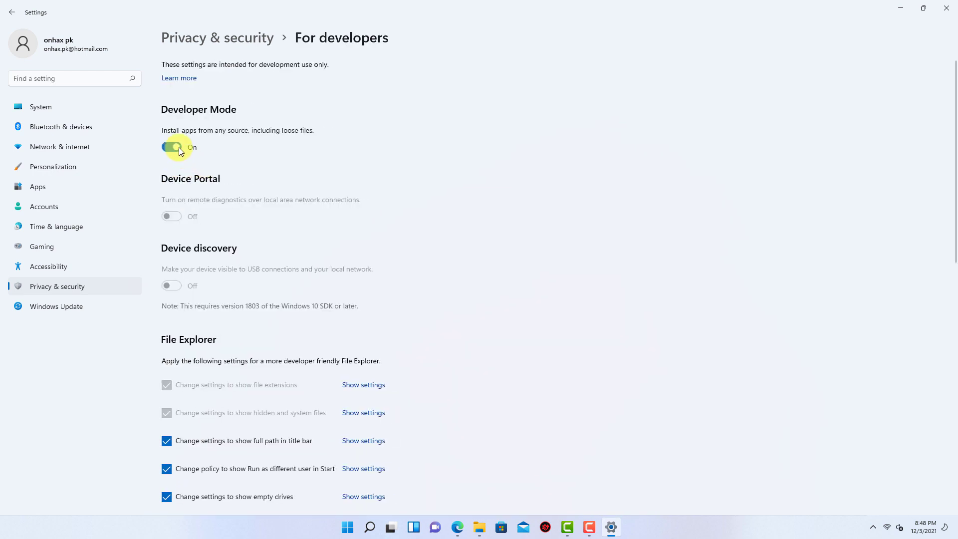
{"action": "left_click", "coordinate": [567, 284]}
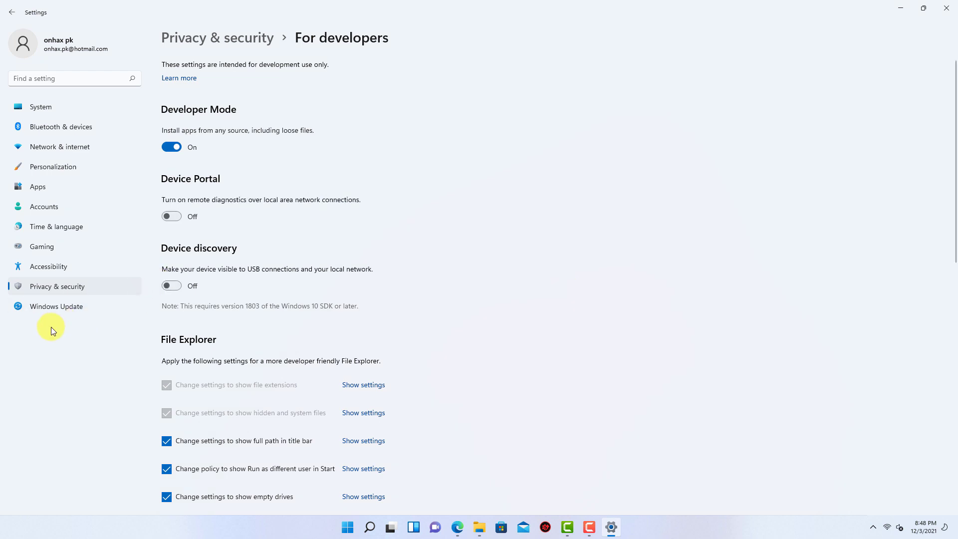
Check which channel is selected in the Windows Insider Program settings under Windows Update.
{"action": "left_click", "coordinate": [66, 285]}
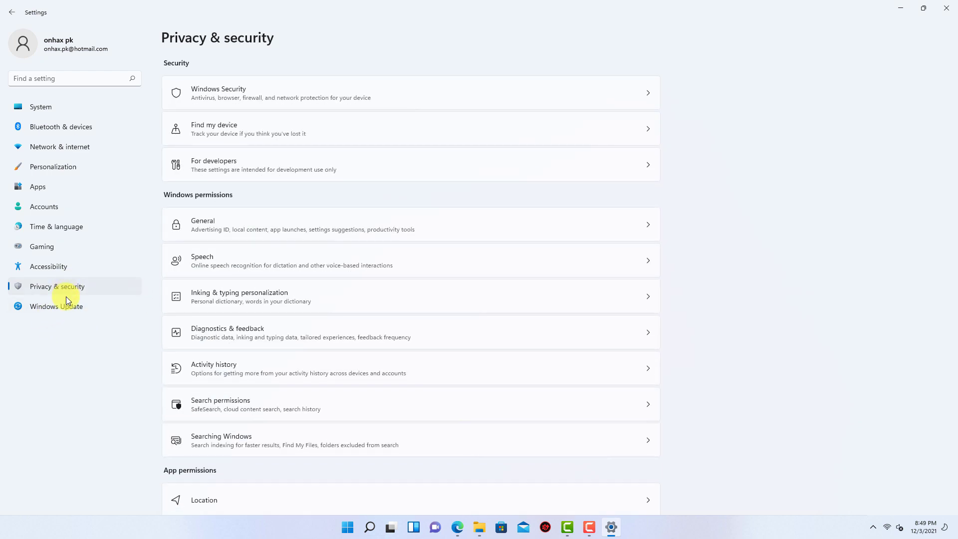
{"action": "left_click", "coordinate": [66, 305]}
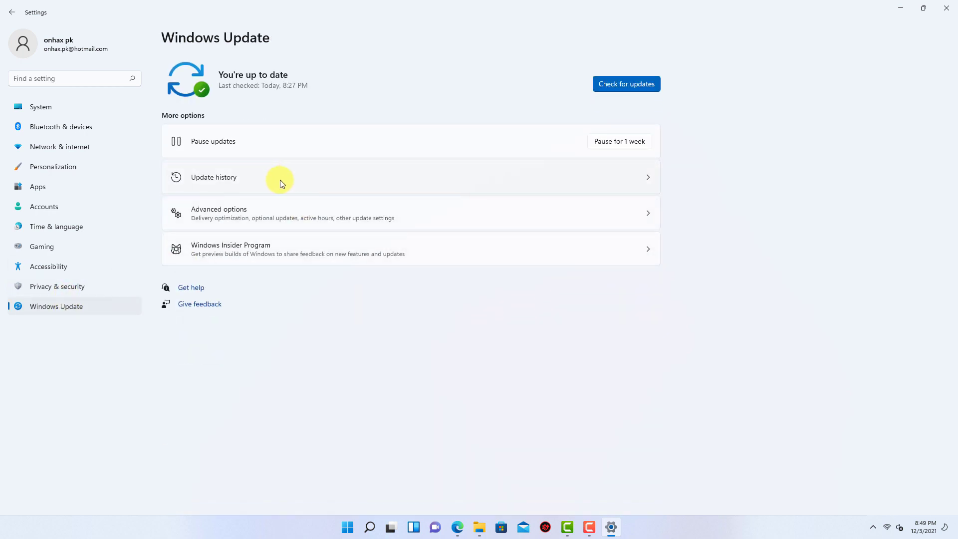
{"action": "left_click", "coordinate": [309, 245]}
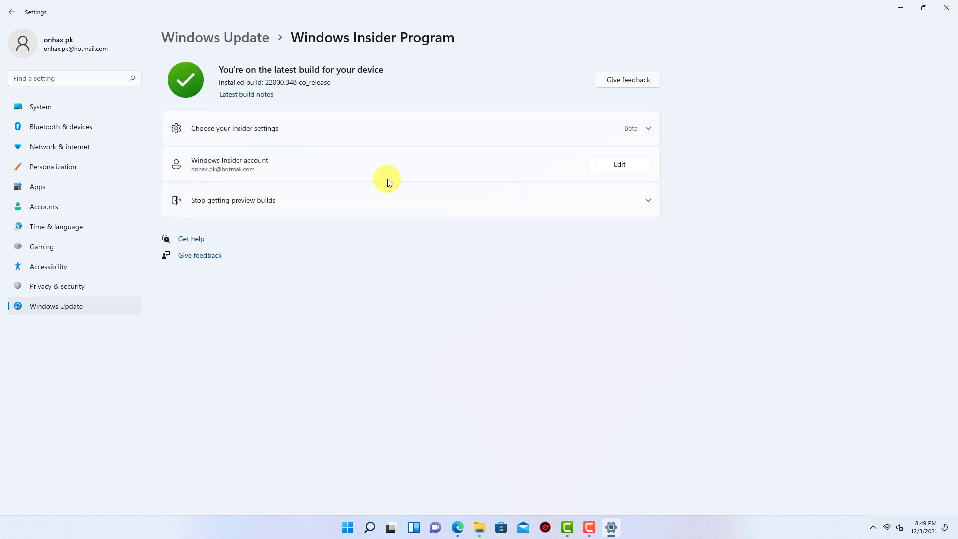
{"action": "left_click", "coordinate": [305, 129]}
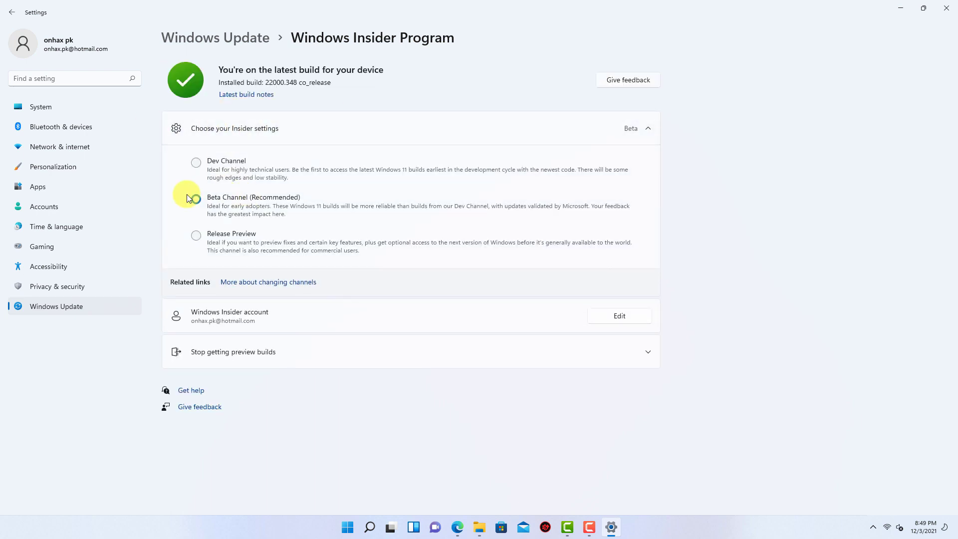
{"action": "left_click", "coordinate": [263, 133]}
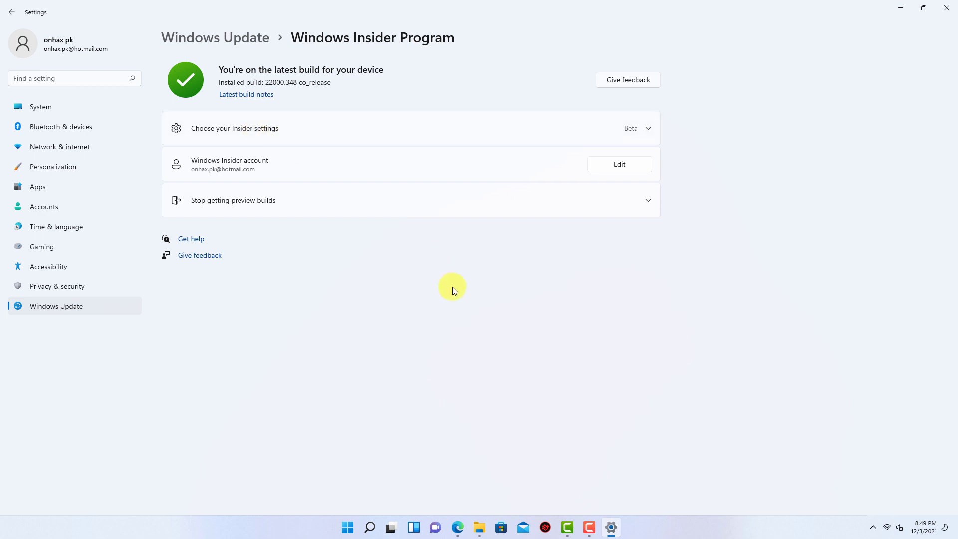
Review Virtual Machine Platform, Windows Hypervisor Platform and Windows Subsystem for Linux in Windows Features, and close it without changes.
{"action": "left_click", "coordinate": [348, 526]}
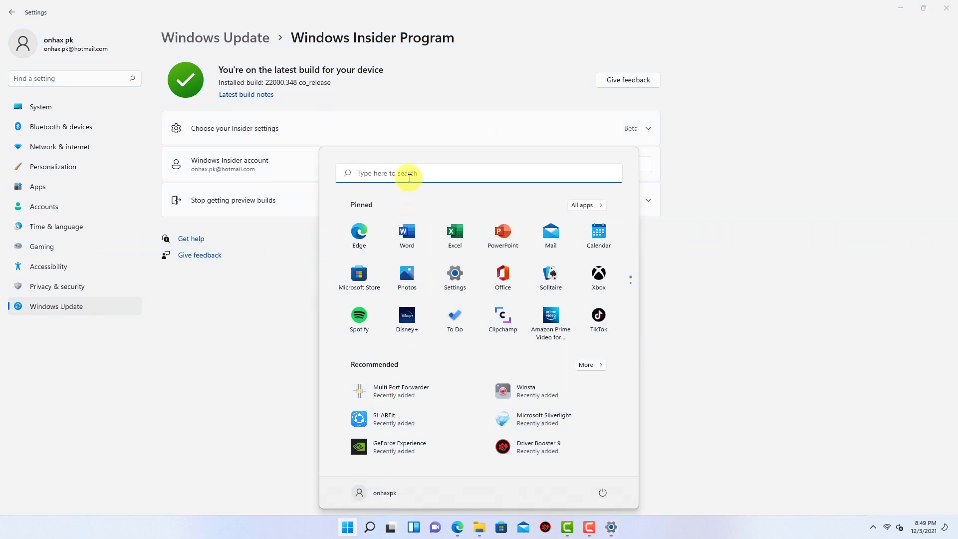
{"action": "left_click", "coordinate": [409, 178]}
{"action": "type", "text": "fea"}
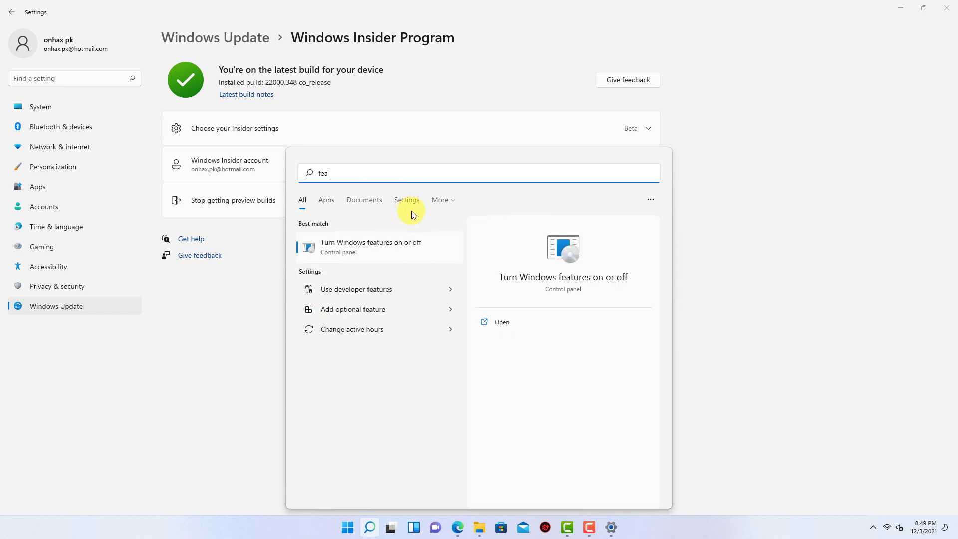
{"action": "left_click", "coordinate": [399, 244]}
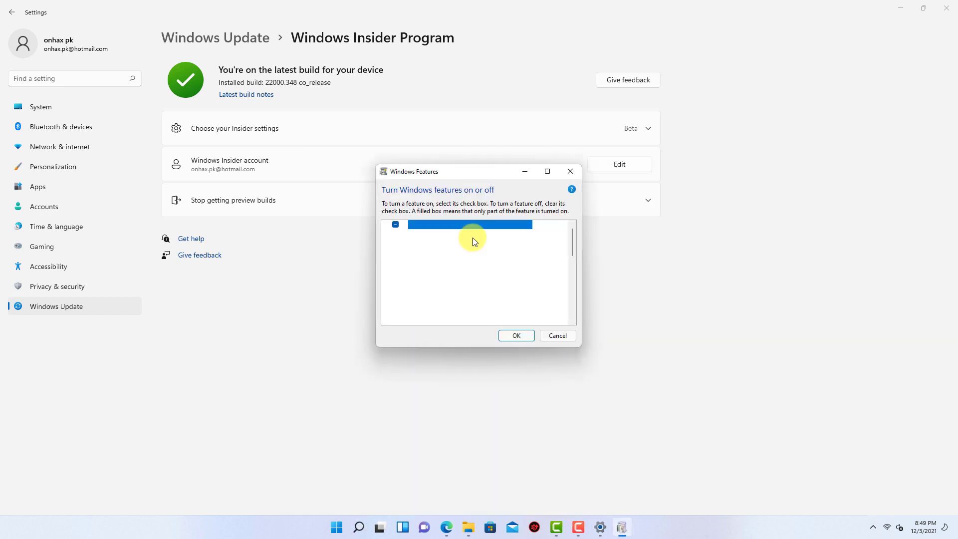
{"action": "scroll", "coordinate": [484, 299], "scroll_direction": "down", "scroll_amount": 1}
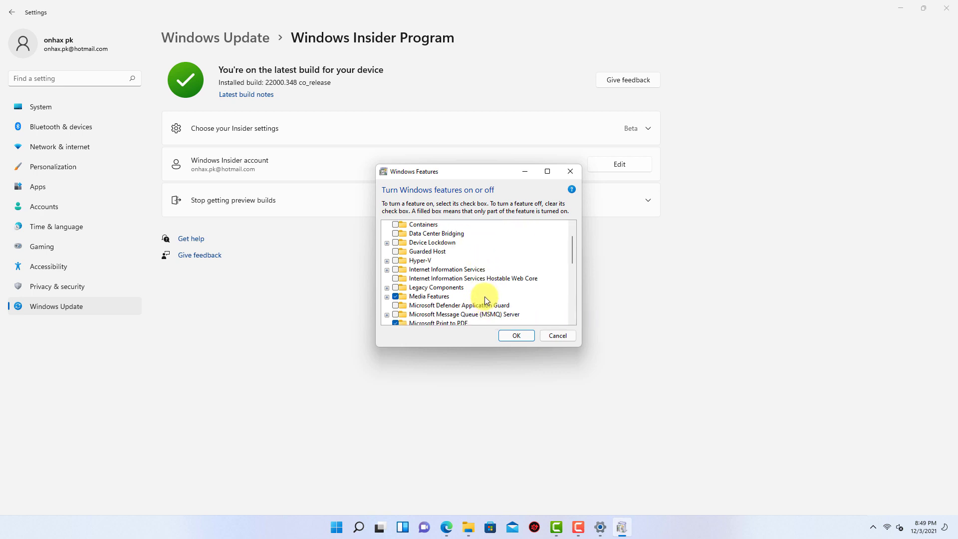
{"action": "scroll", "coordinate": [484, 297], "scroll_direction": "down", "scroll_amount": 5}
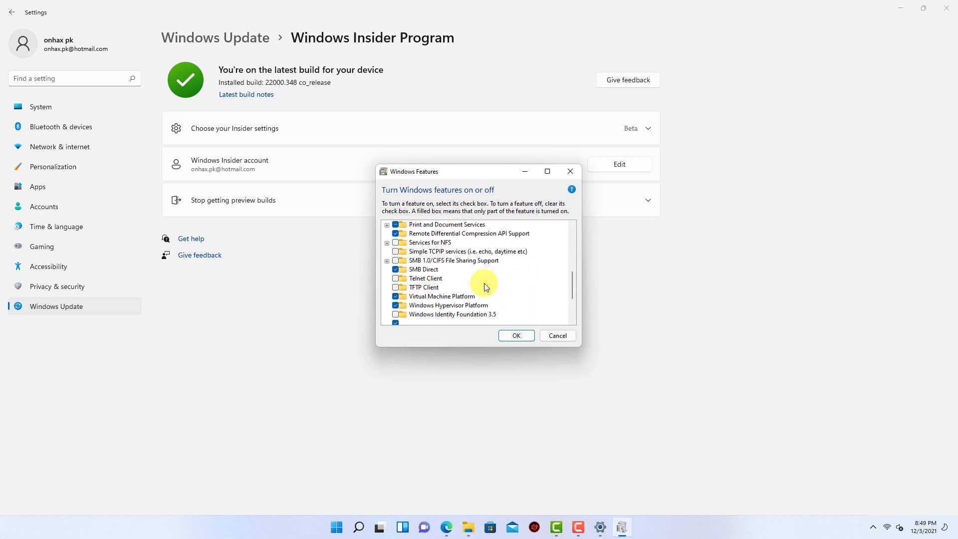
{"action": "scroll", "coordinate": [484, 282], "scroll_direction": "down", "scroll_amount": 2}
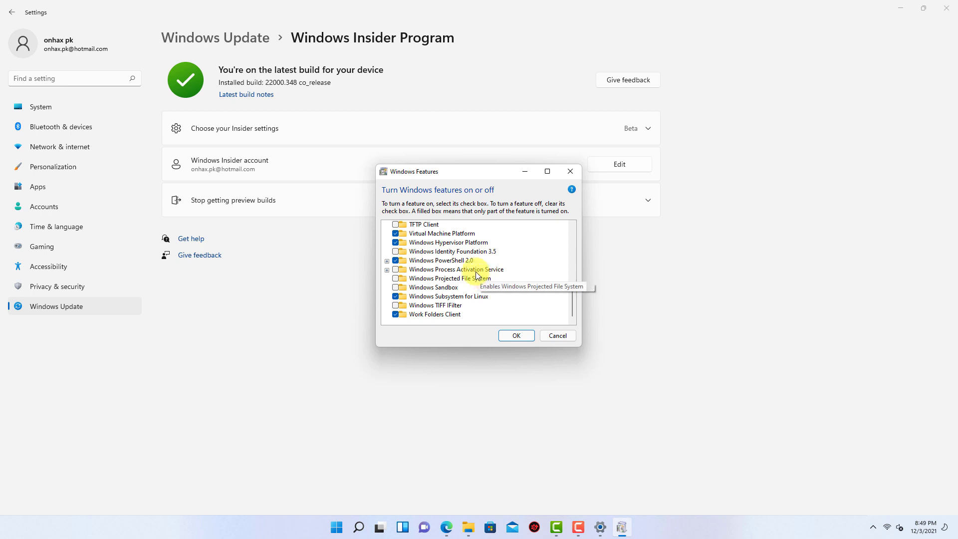
{"action": "left_click", "coordinate": [445, 233]}
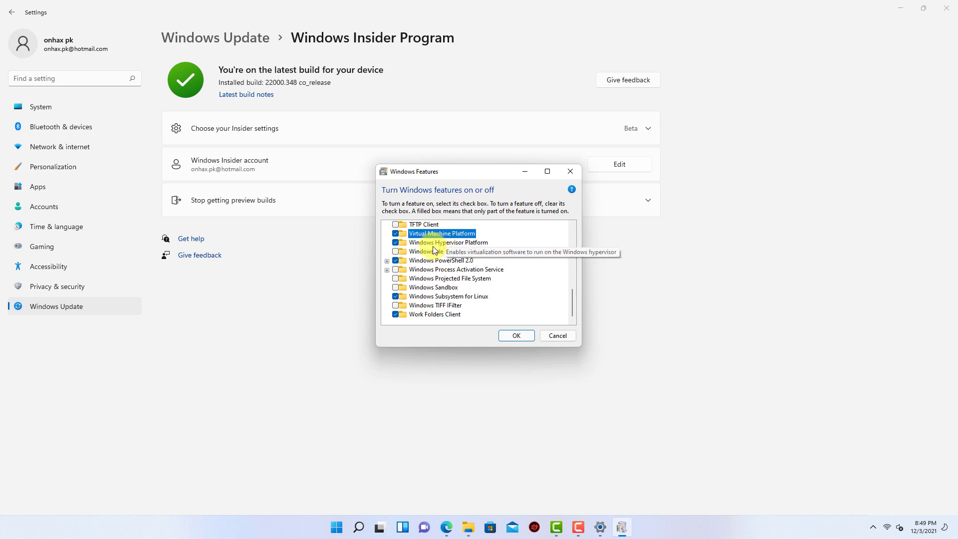
{"action": "left_click", "coordinate": [432, 242]}
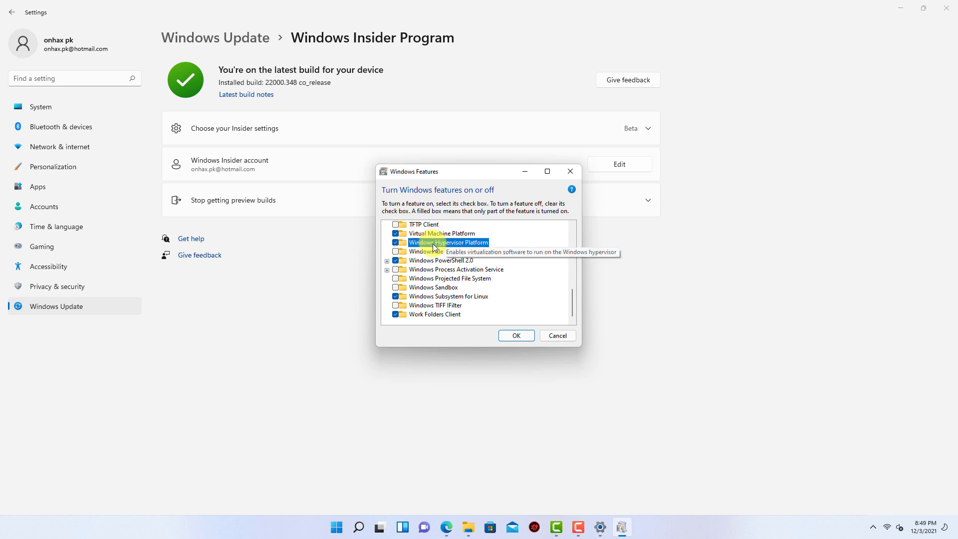
{"action": "left_click", "coordinate": [423, 297]}
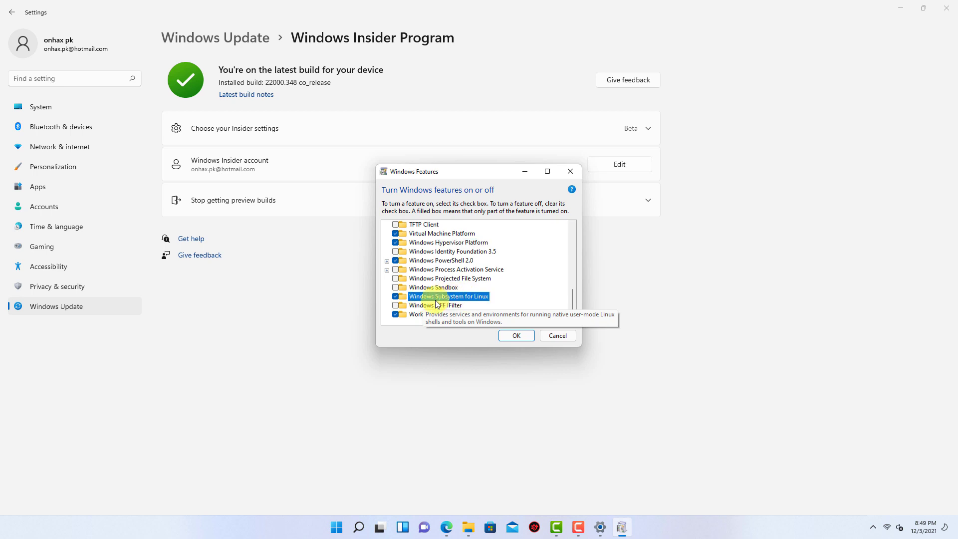
{"action": "left_click", "coordinate": [544, 336]}
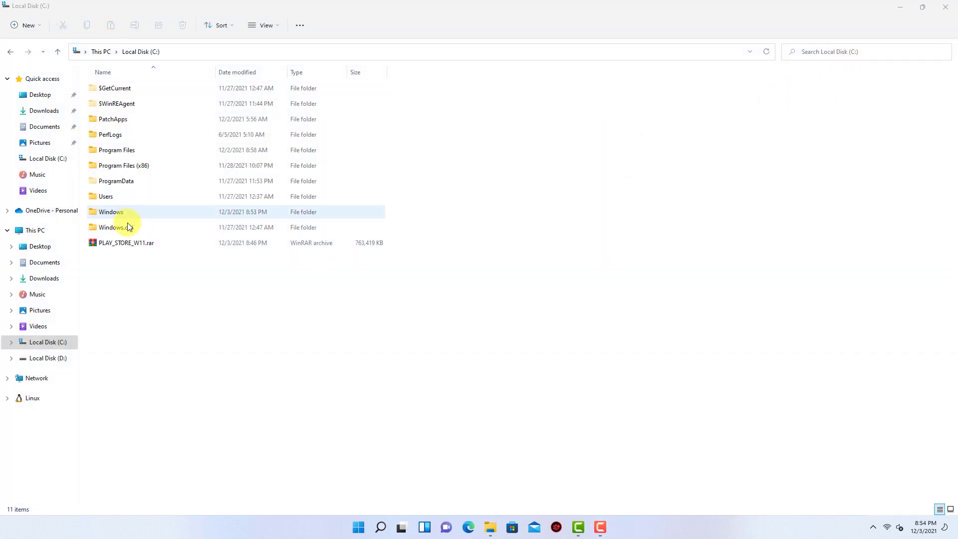
Extract PLAY_STORE_W11.rar directly into Local Disk (C:) with WinRAR, entering the archive password.
{"action": "right_click", "coordinate": [128, 243]}
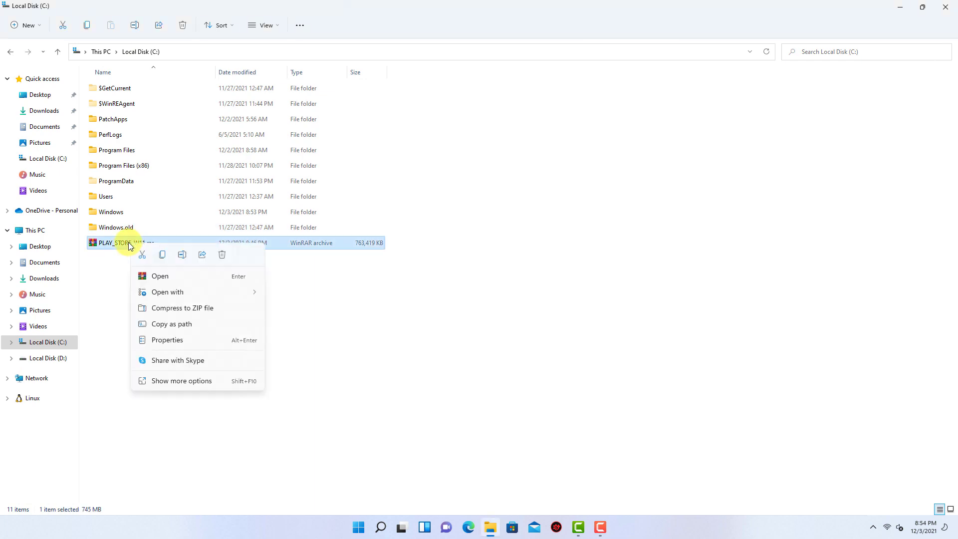
{"action": "left_click", "coordinate": [203, 382]}
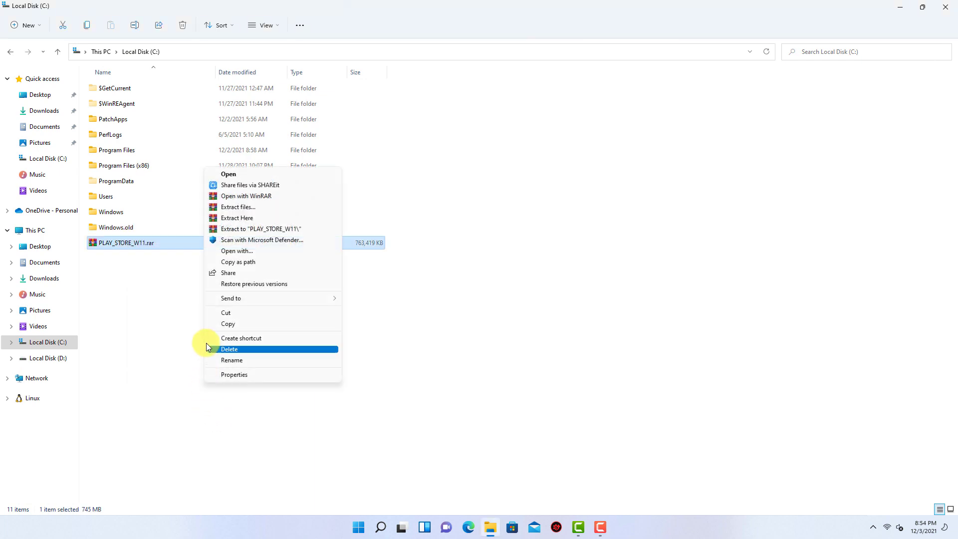
{"action": "left_click", "coordinate": [210, 219]}
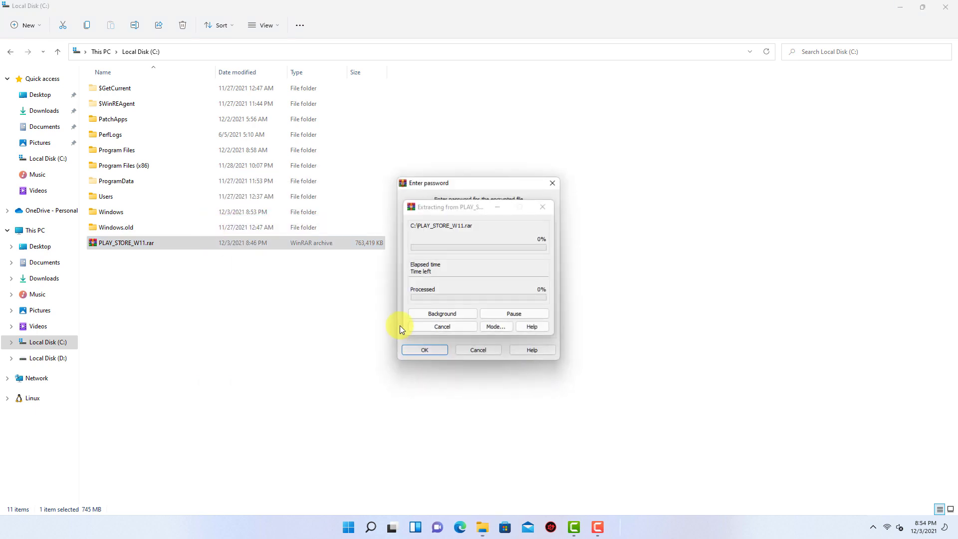
{"action": "type", "text": "o"}
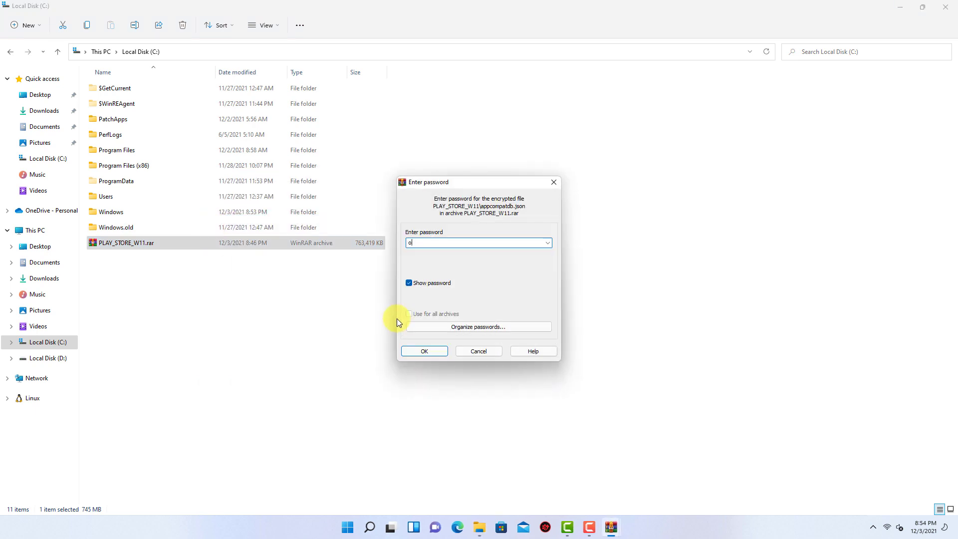
{"action": "type", "text": "nhax.me"}
{"action": "key", "text": "Return"}
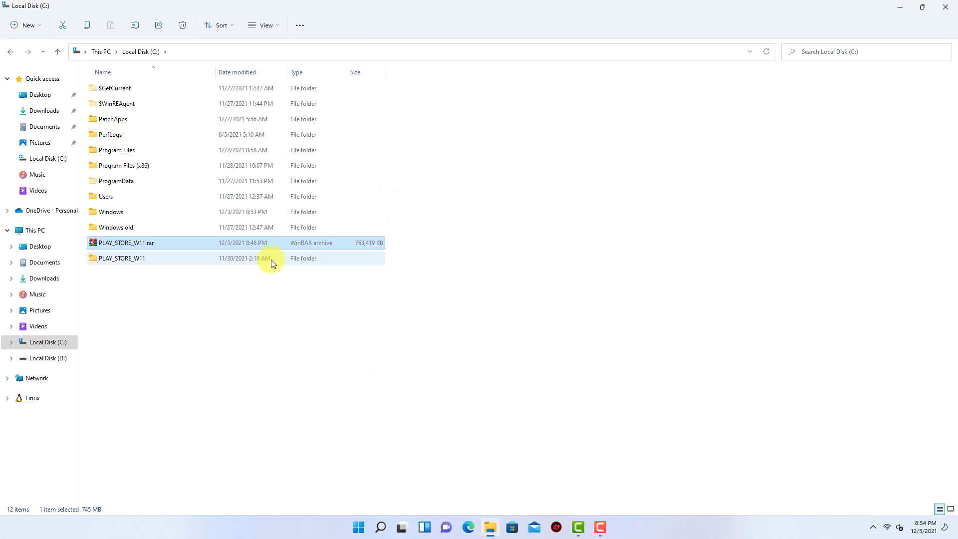
Run SETUPx64.cmd from the PLAY_STORE_W11 folder as administrator and close its console once the installation has finished.
{"action": "double_click", "coordinate": [271, 260]}
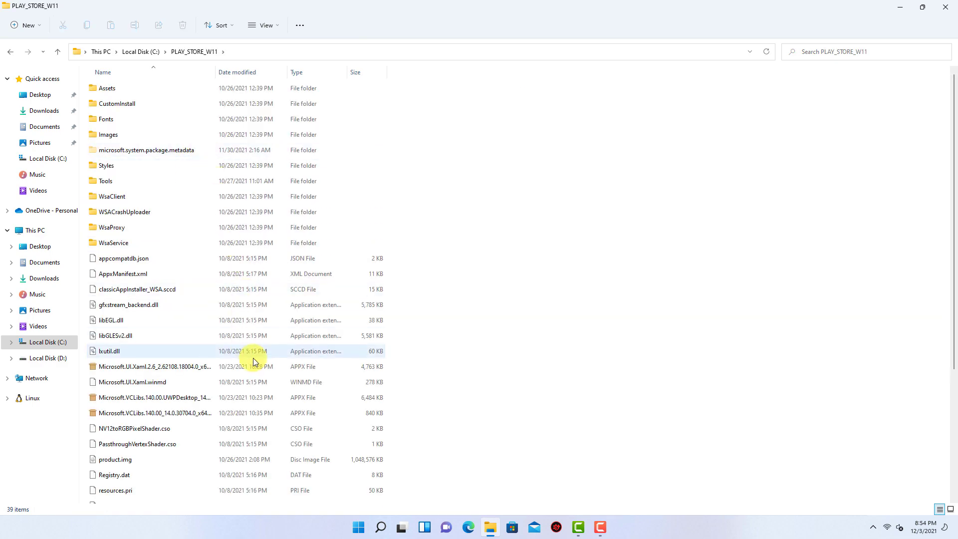
{"action": "scroll", "coordinate": [311, 333], "scroll_direction": "down", "scroll_amount": 4}
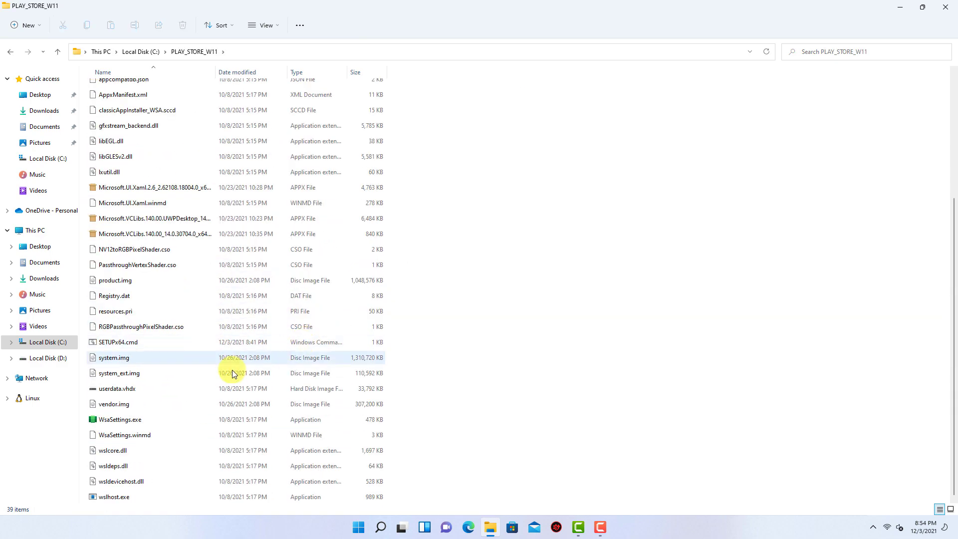
{"action": "right_click", "coordinate": [184, 337]}
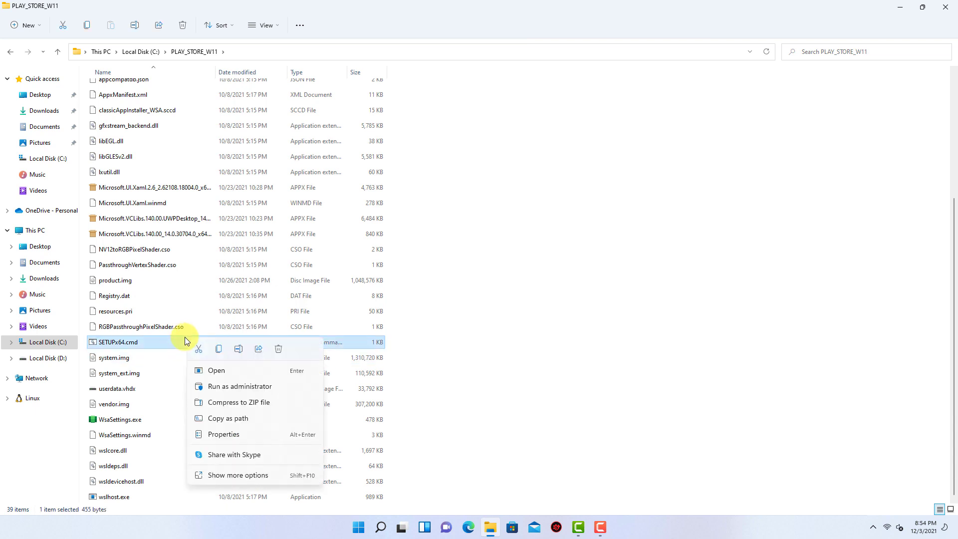
{"action": "left_click", "coordinate": [245, 388]}
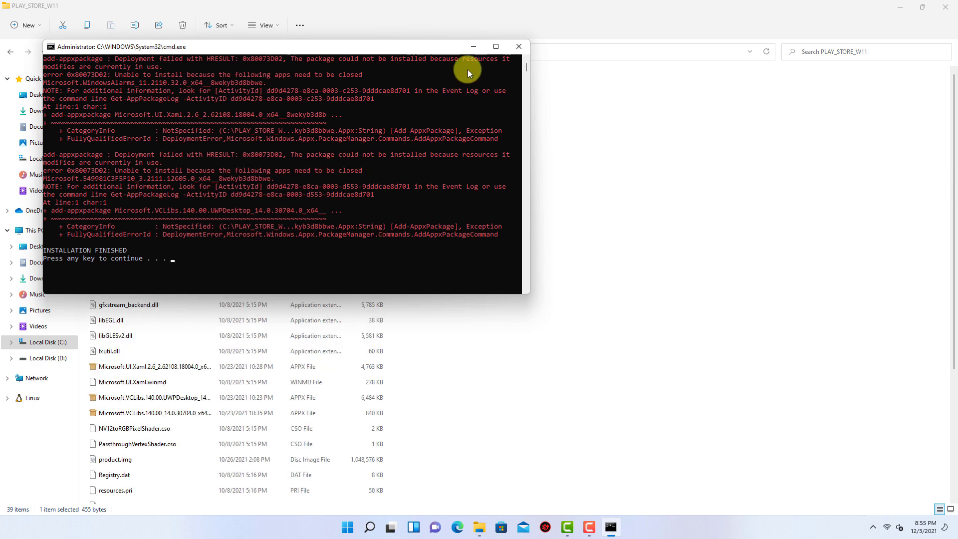
{"action": "left_click", "coordinate": [518, 46]}
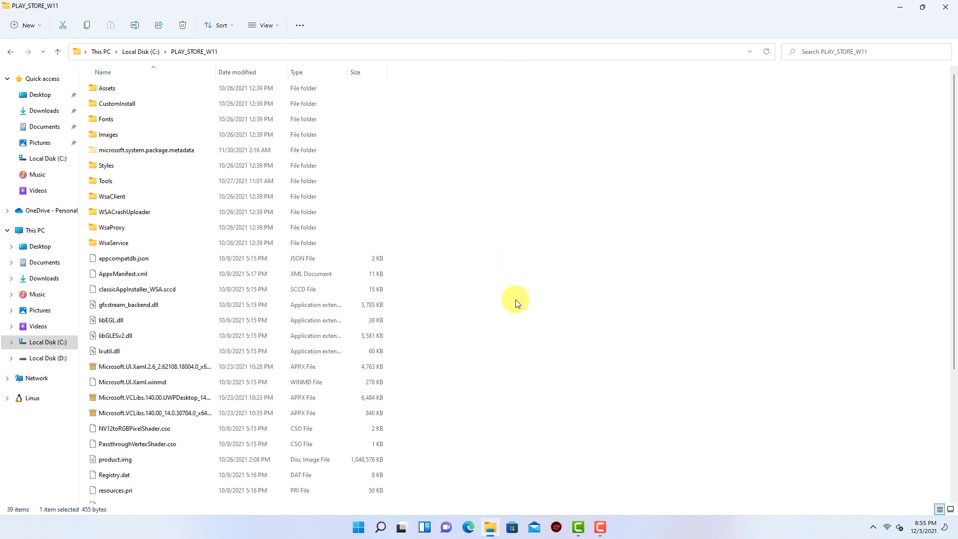
Open the Windows Subsystem for Android settings and turn on Developer mode.
{"action": "left_click", "coordinate": [362, 531]}
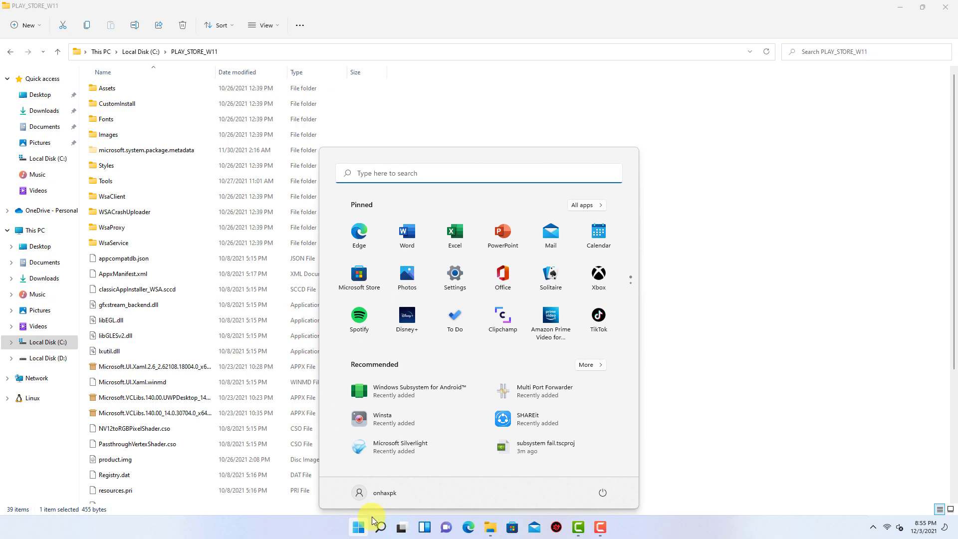
{"action": "left_click", "coordinate": [413, 394]}
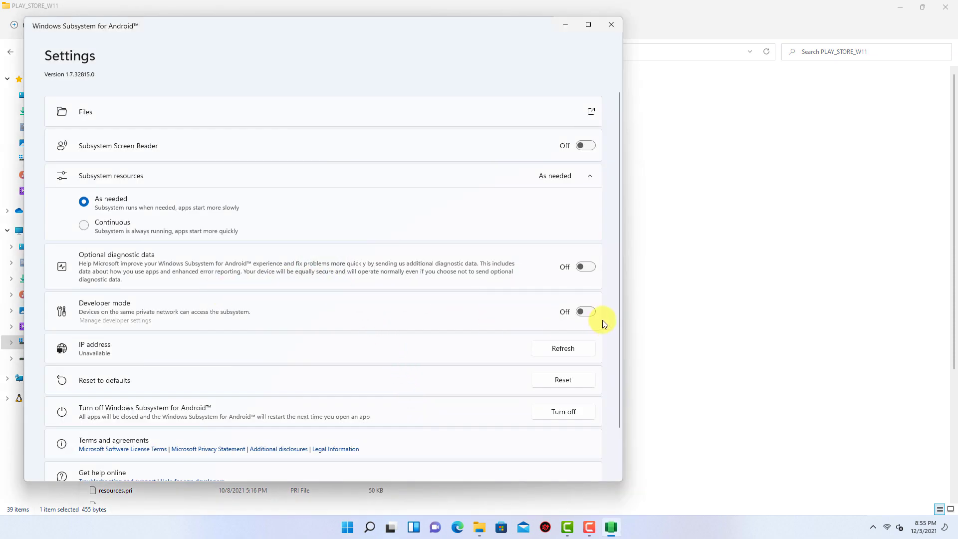
{"action": "left_click", "coordinate": [586, 312]}
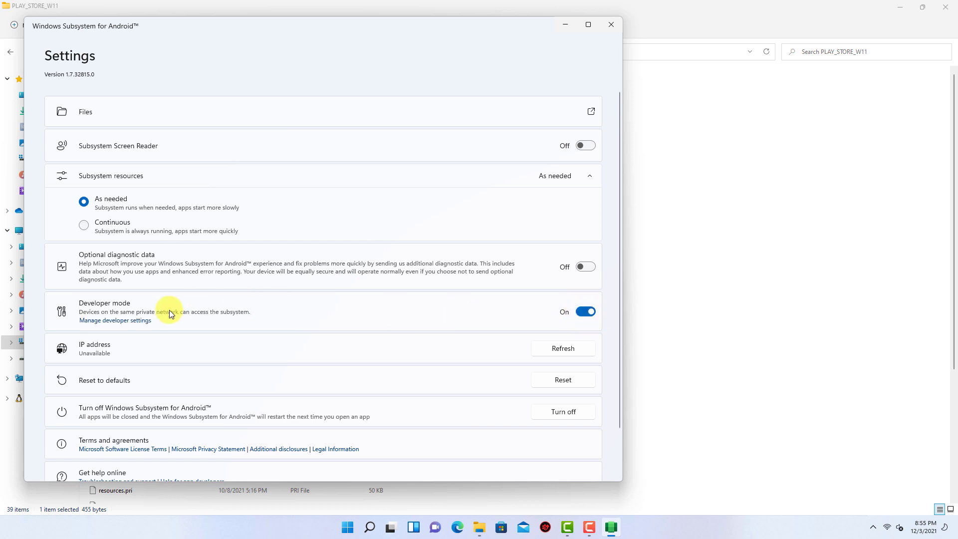
Start the subsystem through Manage developer settings without sharing diagnostic data, allowing firewall access, then close Developer options and minimize the settings.
{"action": "left_click", "coordinate": [117, 321]}
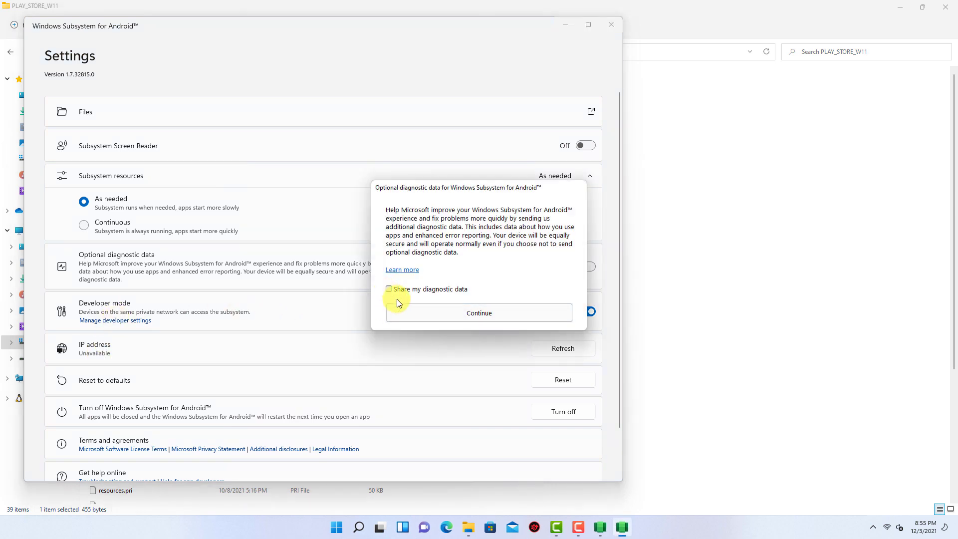
{"action": "left_click", "coordinate": [420, 313]}
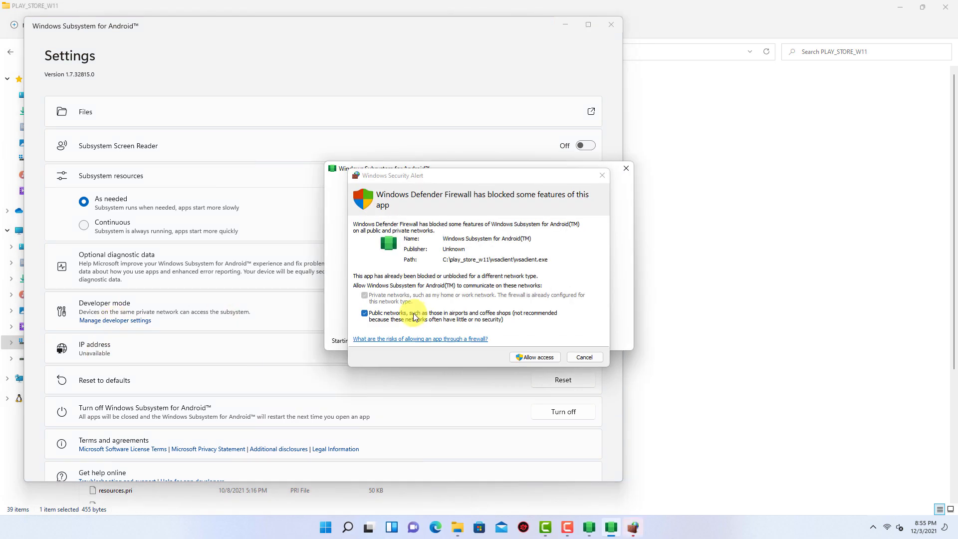
{"action": "left_click", "coordinate": [532, 355]}
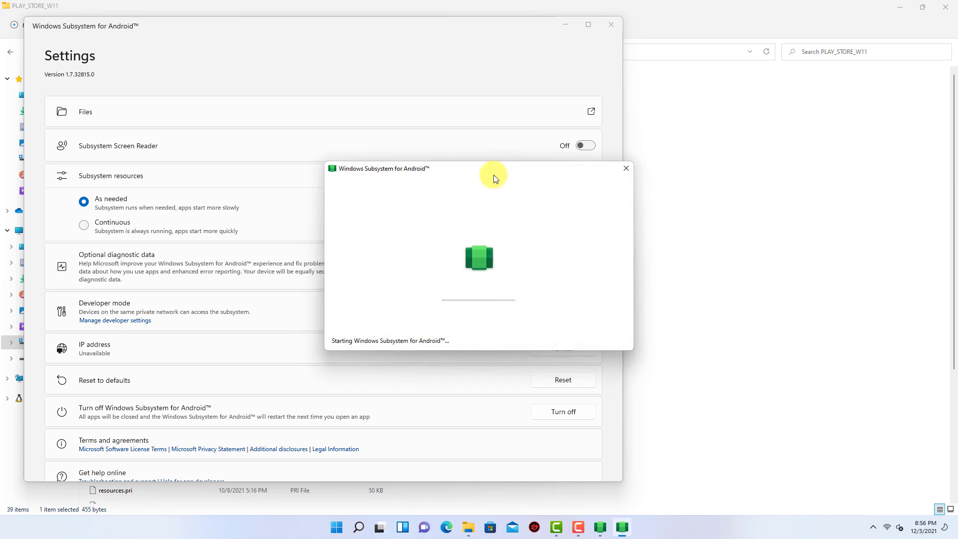
{"action": "left_click_drag", "start_coordinate": [495, 183], "coordinate": [235, 205]}
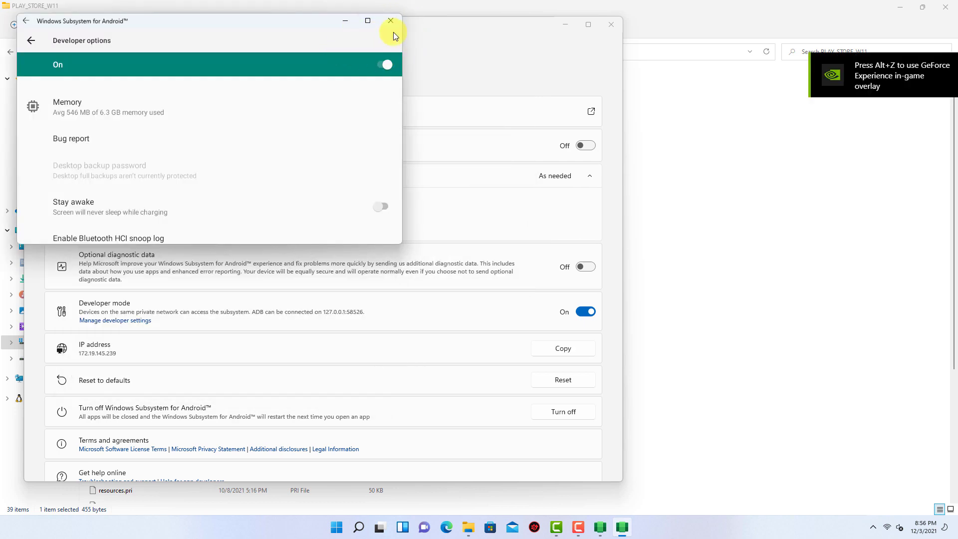
{"action": "left_click", "coordinate": [393, 24]}
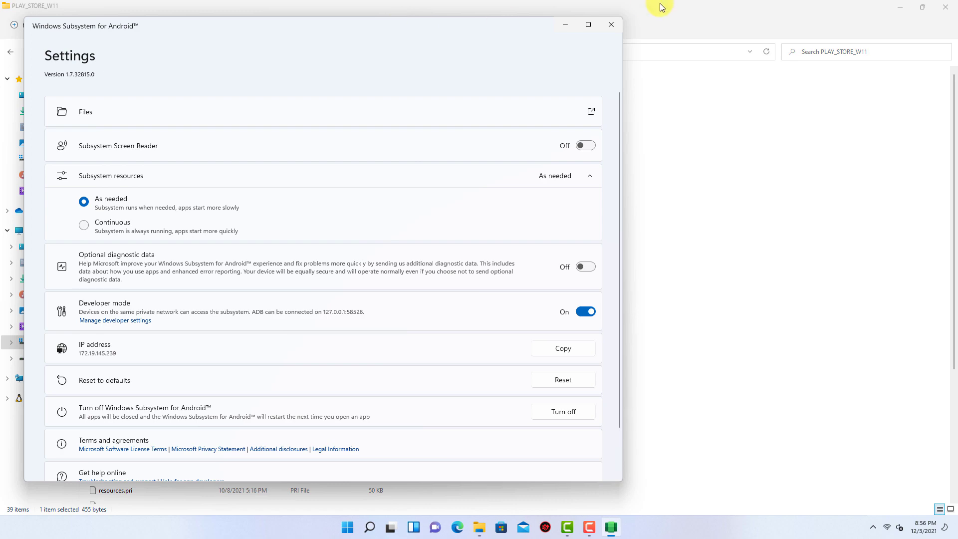
{"action": "left_click", "coordinate": [567, 24]}
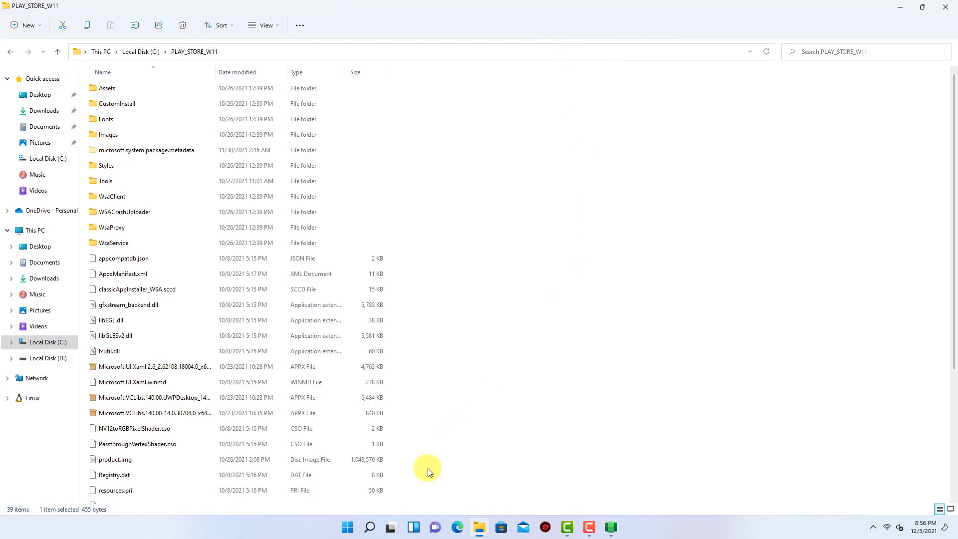
Search Windows for "play", open the Play Store app and start its Google account sign-in.
{"action": "left_click", "coordinate": [348, 528]}
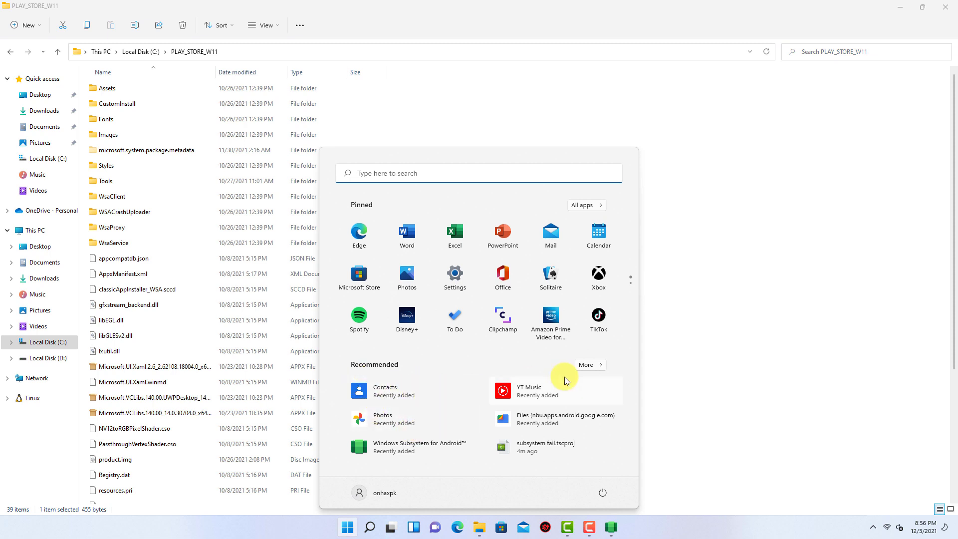
{"action": "left_click", "coordinate": [480, 175]}
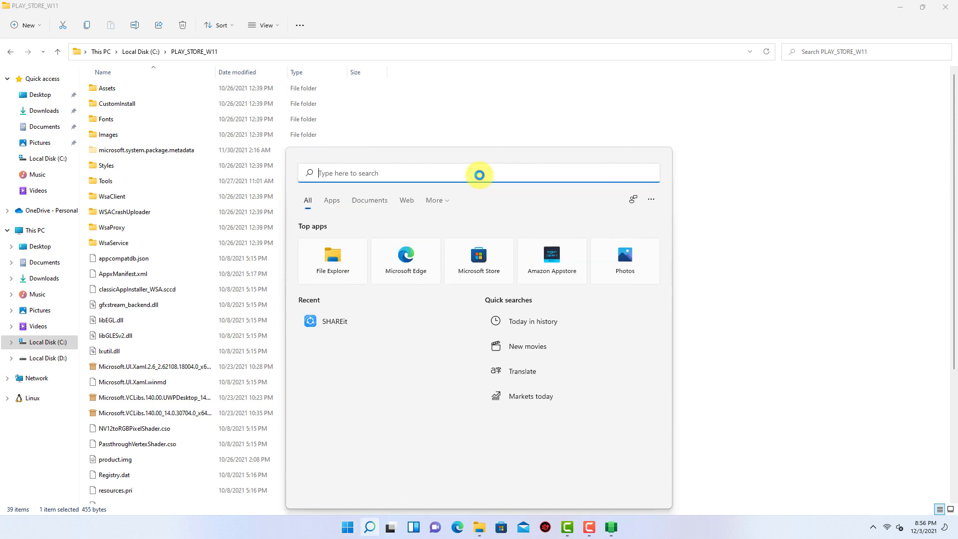
{"action": "type", "text": "pla"}
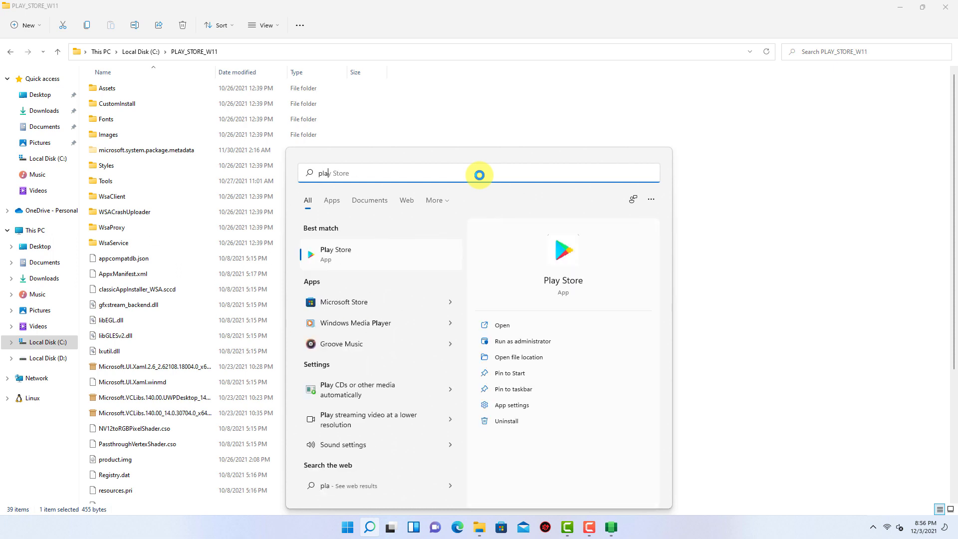
{"action": "type", "text": "y"}
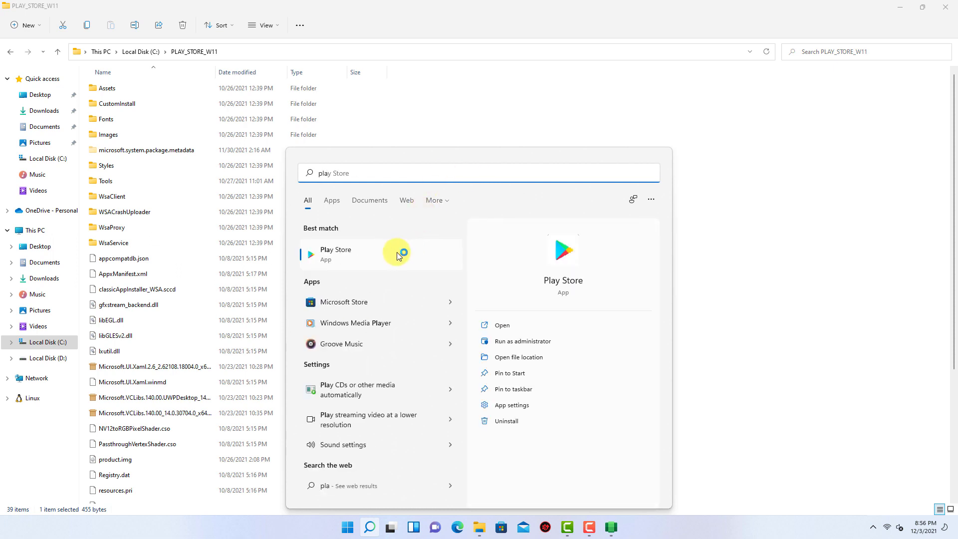
{"action": "left_click", "coordinate": [400, 253]}
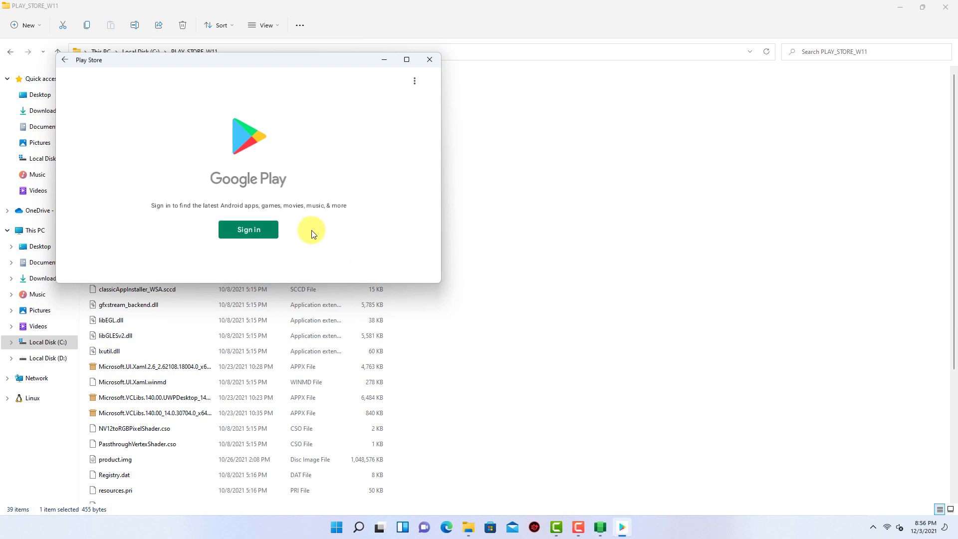
{"action": "left_click", "coordinate": [259, 229]}
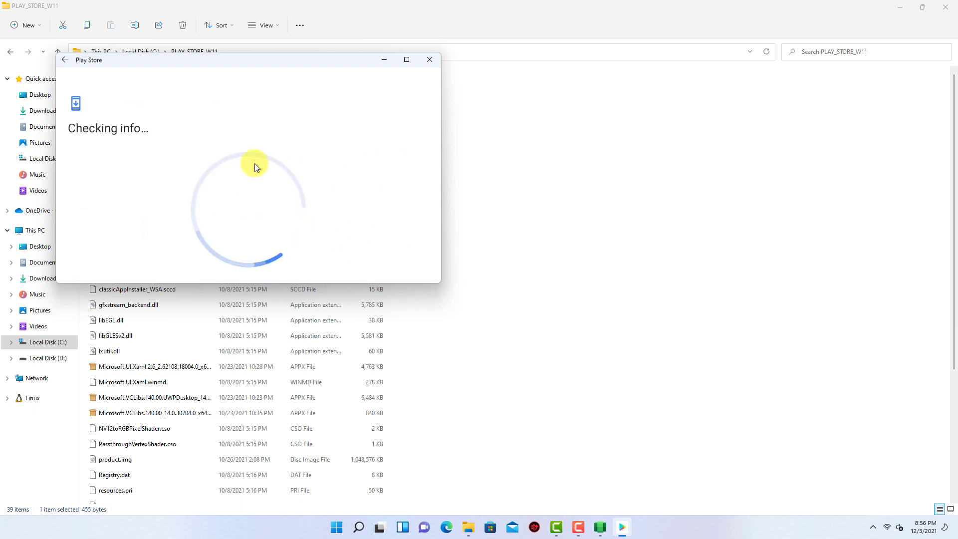
Search Windows for "ama", open Amazon Appstore and place its window beside the Play Store window.
{"action": "left_click", "coordinate": [337, 527]}
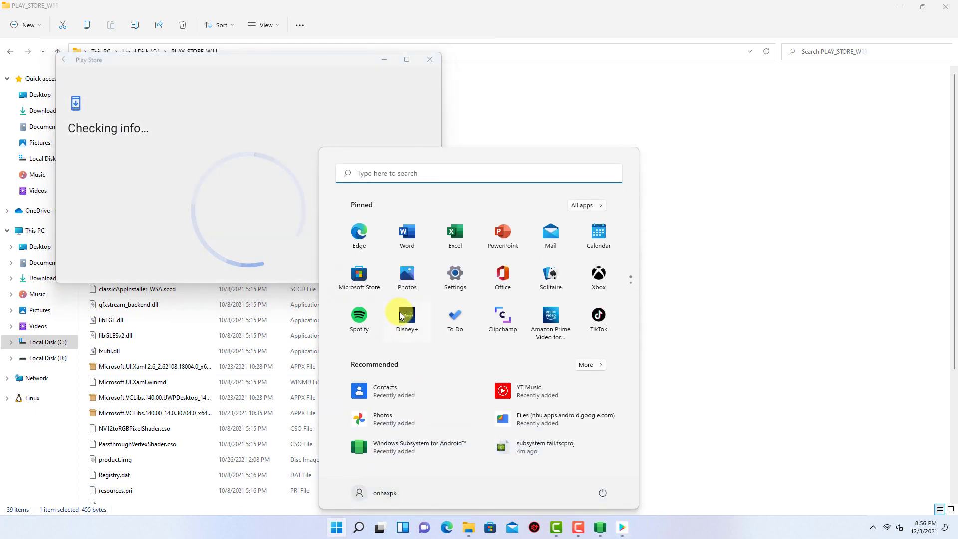
{"action": "left_click", "coordinate": [435, 181]}
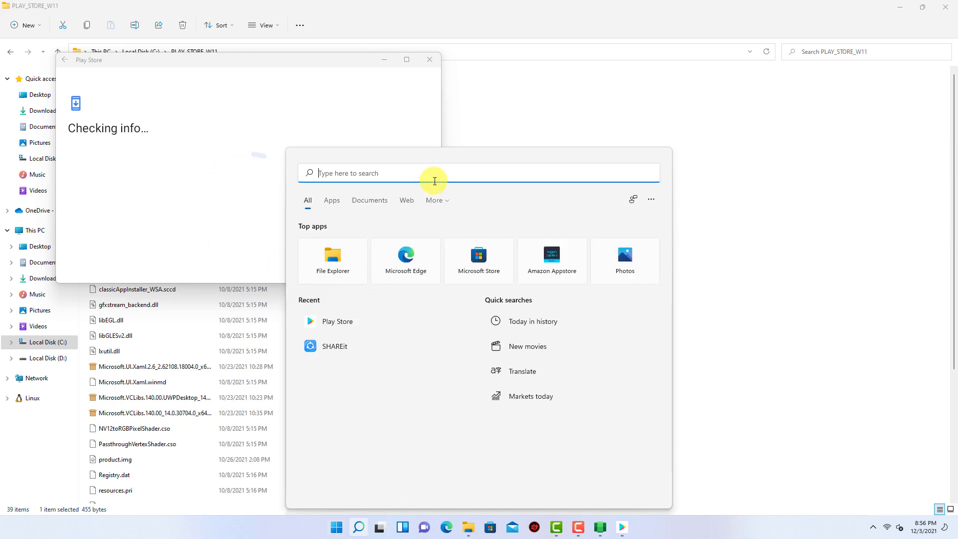
{"action": "type", "text": "ama"}
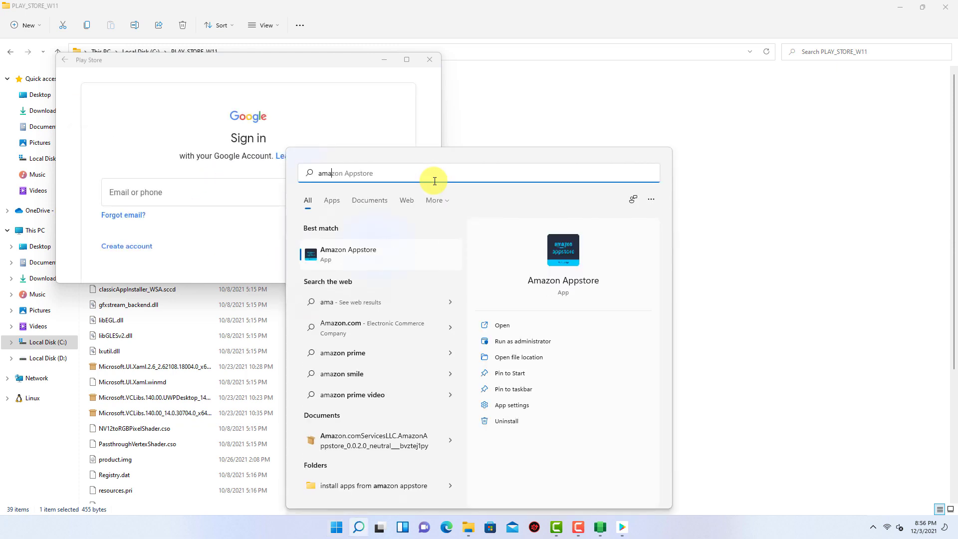
{"action": "left_click", "coordinate": [376, 254]}
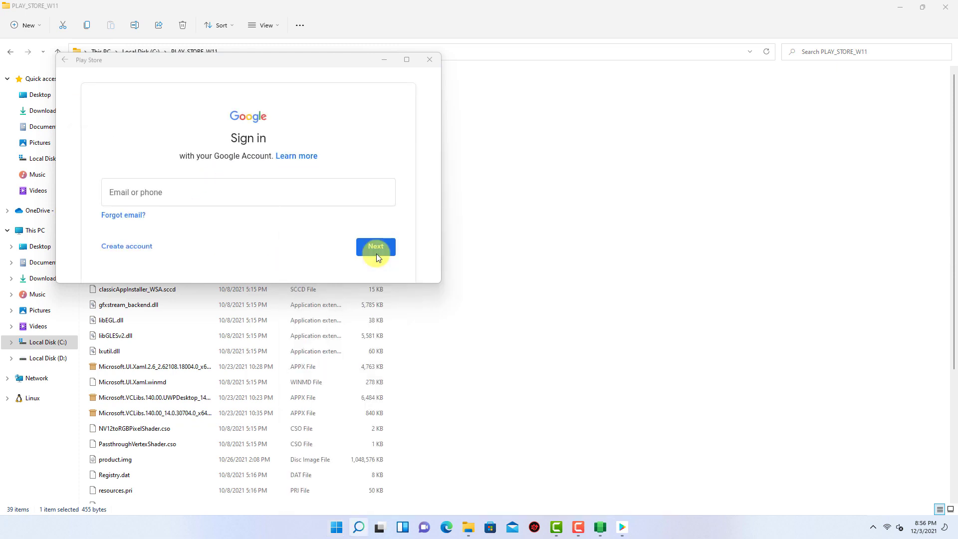
{"action": "left_click_drag", "start_coordinate": [202, 92], "coordinate": [589, 20]}
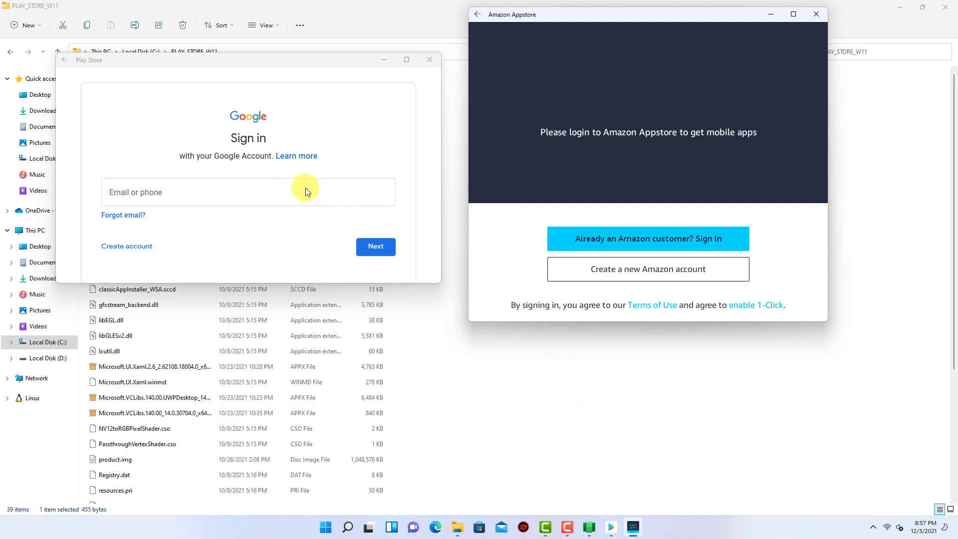
{"action": "left_click", "coordinate": [328, 532]}
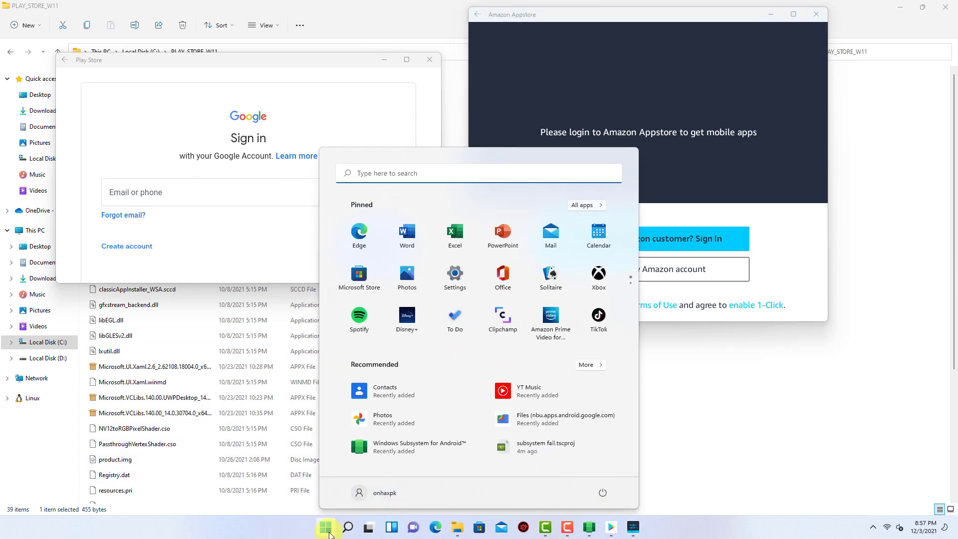
{"action": "left_click", "coordinate": [327, 531]}
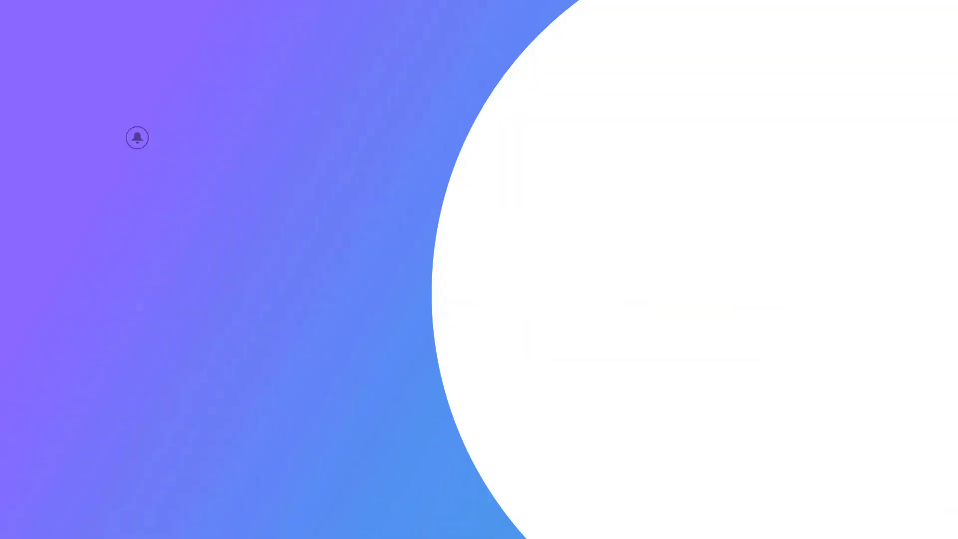